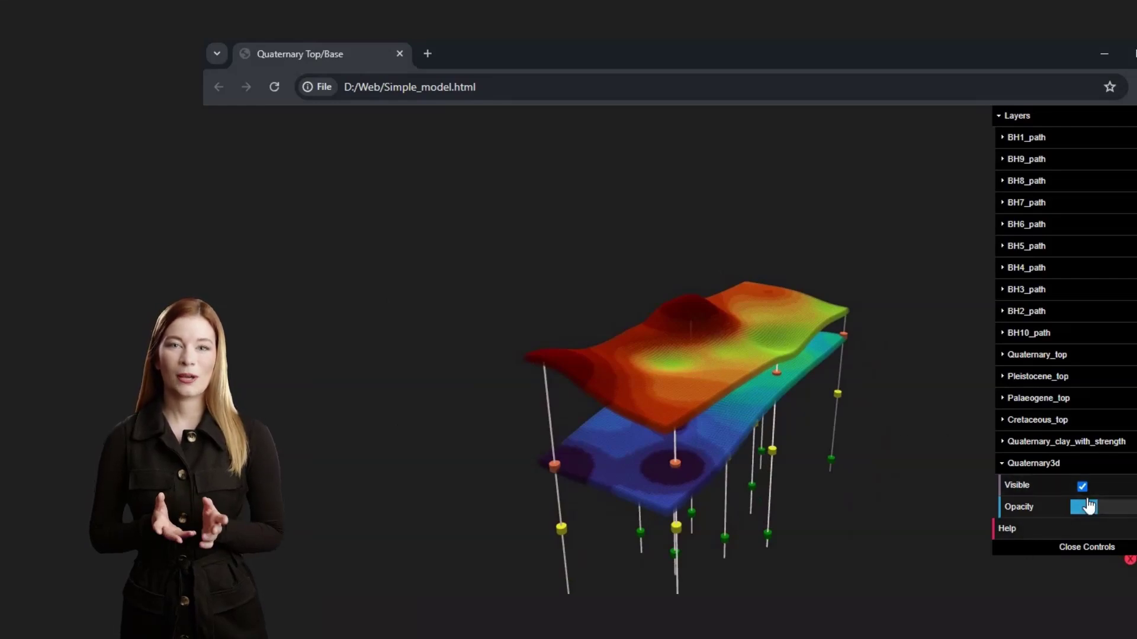
# - Make the Quaternary3d surfaces semi-transparent, then zoom in and orbit to a near side-on view
pyautogui.moveTo(1093, 508); pyautogui.dragTo(1075, 510)
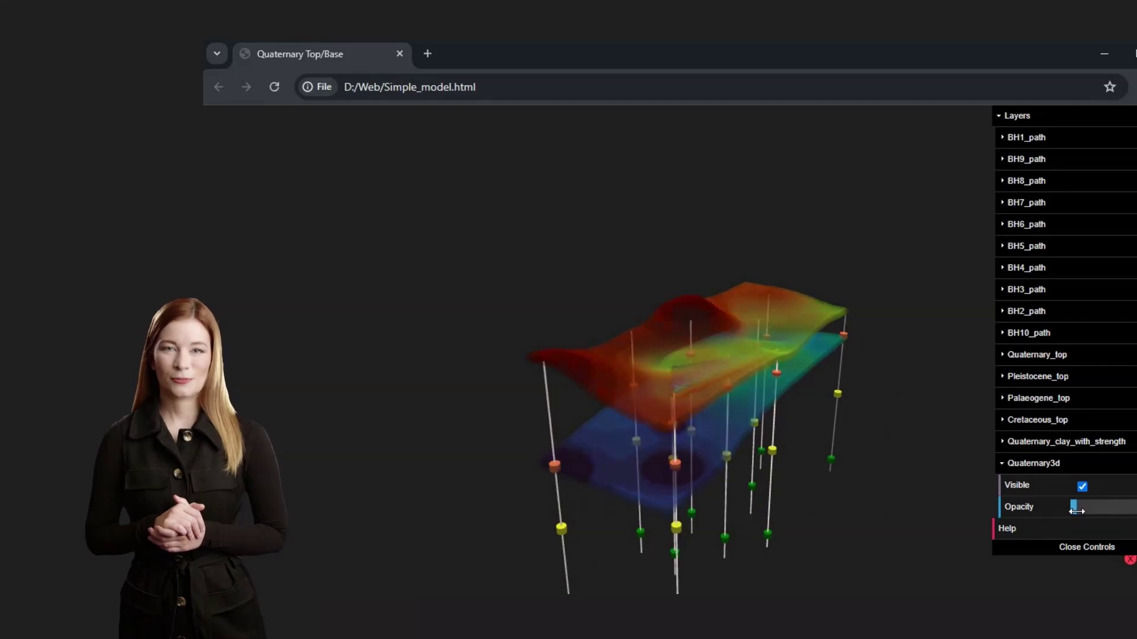
pyautogui.scroll(10, 699, 409)
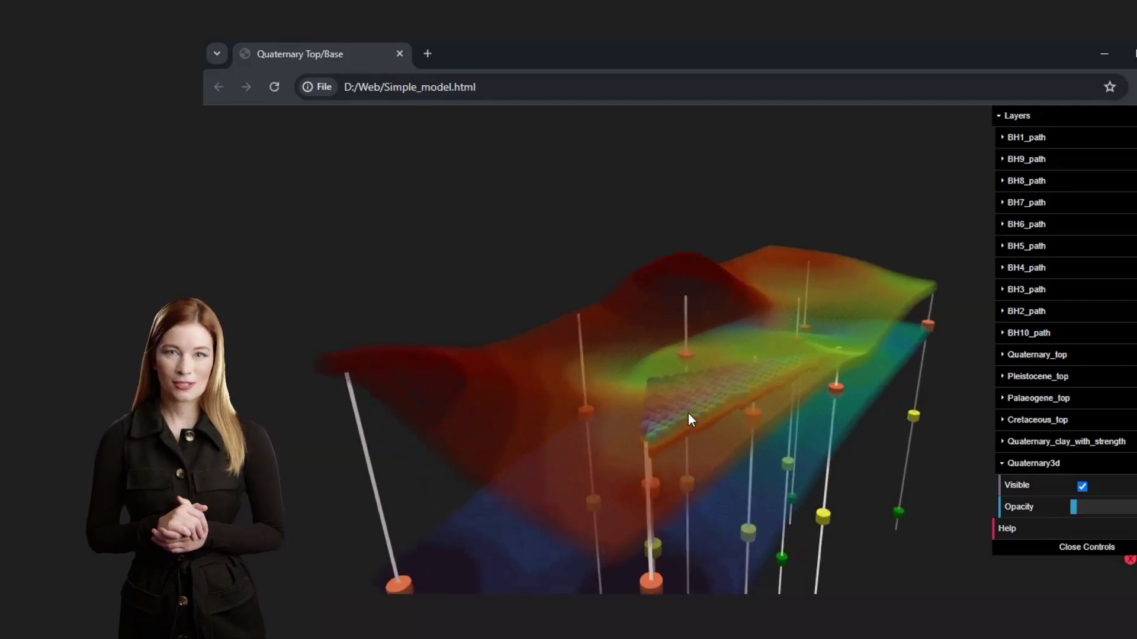
pyautogui.moveTo(691, 413); pyautogui.dragTo(554, 504)
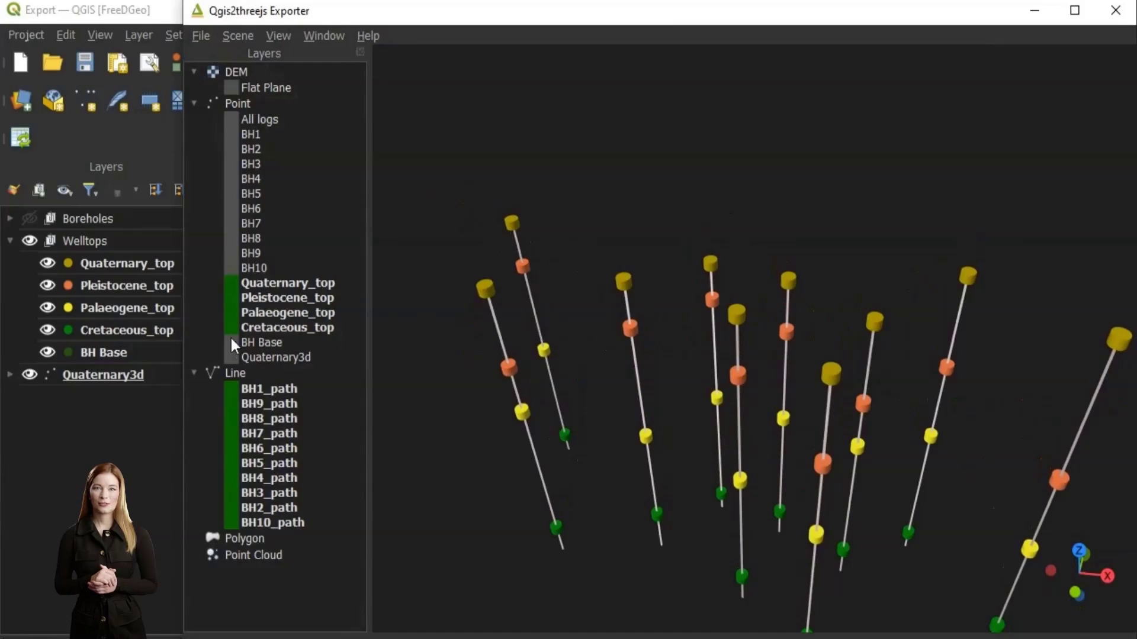
# - Show the Quaternary3d surfaces in the exporter preview and view the scene from the opposite side
pyautogui.click(231, 356)
pyautogui.moveTo(637, 453); pyautogui.dragTo(694, 394)
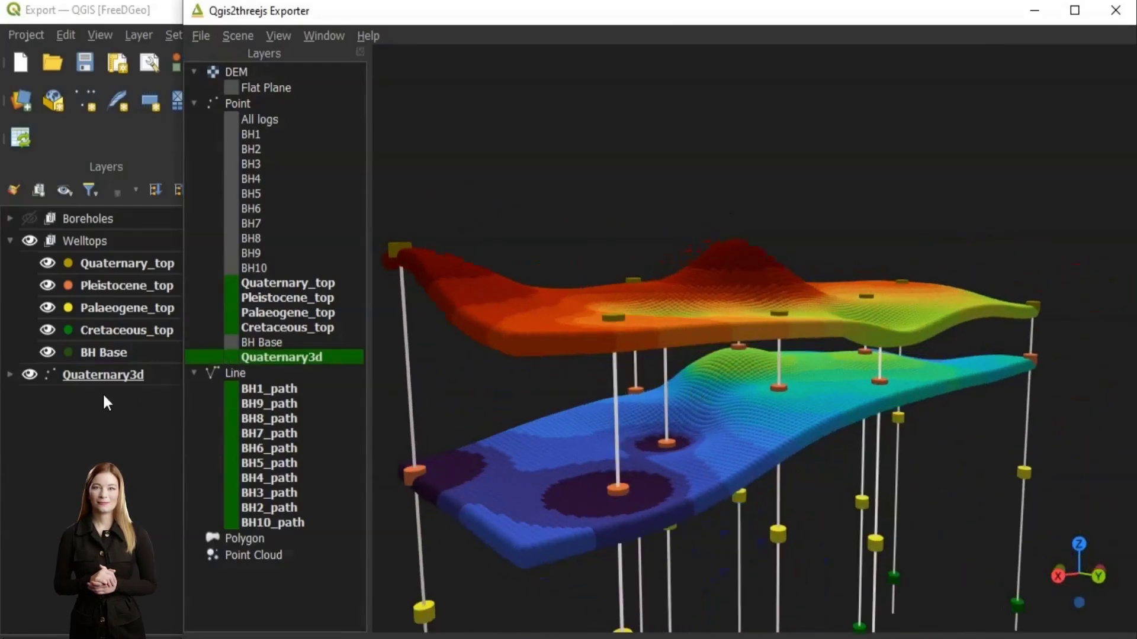
pyautogui.click(142, 30)
# - Add Quaternary_clay_with_strength.csv as a delimited text point layer using Z for elevation
pyautogui.moveTo(172, 99)
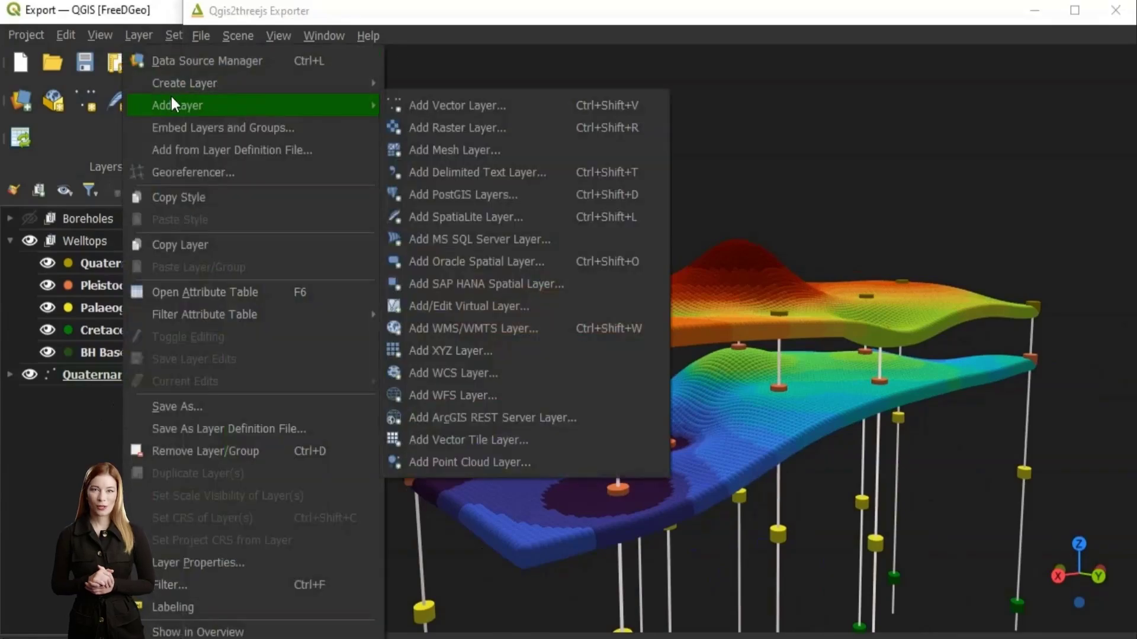
pyautogui.click(496, 171)
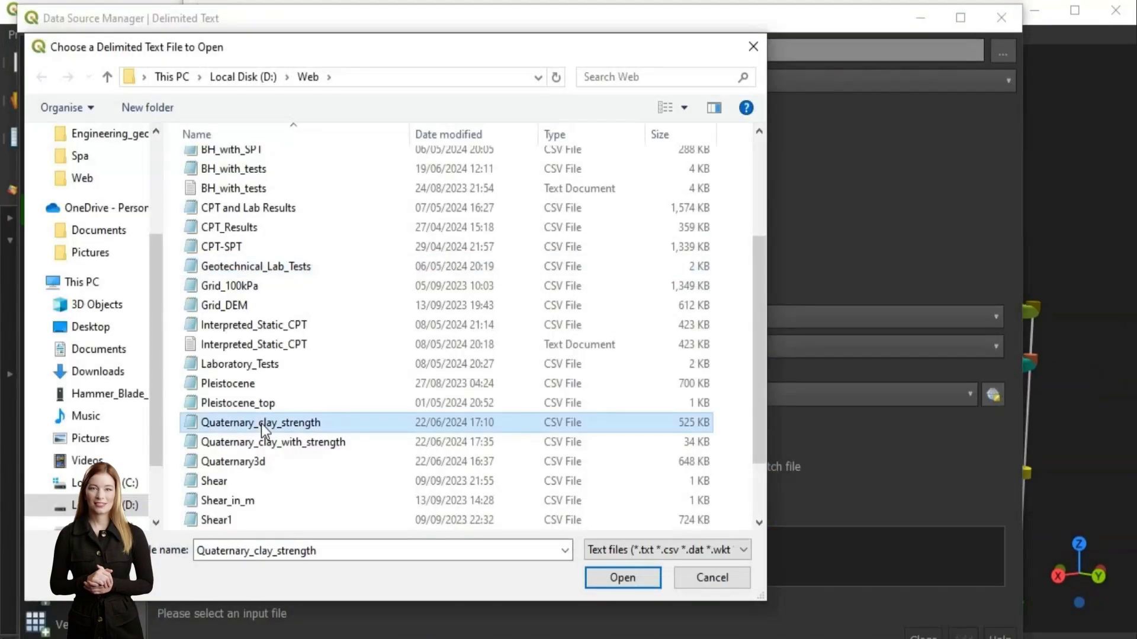
pyautogui.click(305, 443)
pyautogui.click(643, 580)
pyautogui.click(780, 317)
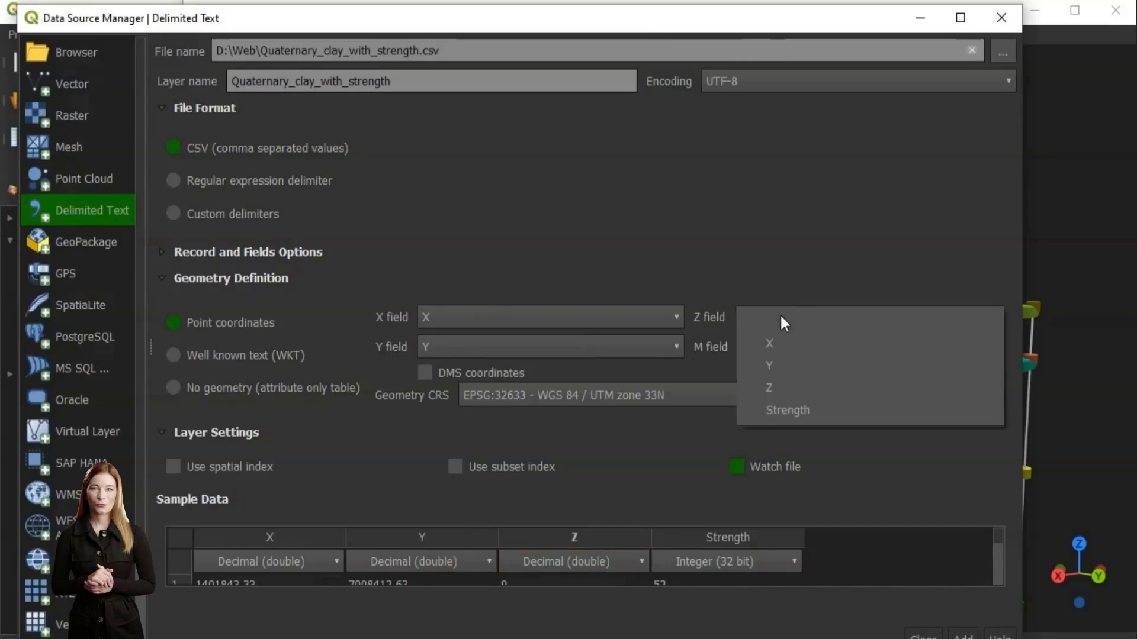
pyautogui.click(790, 389)
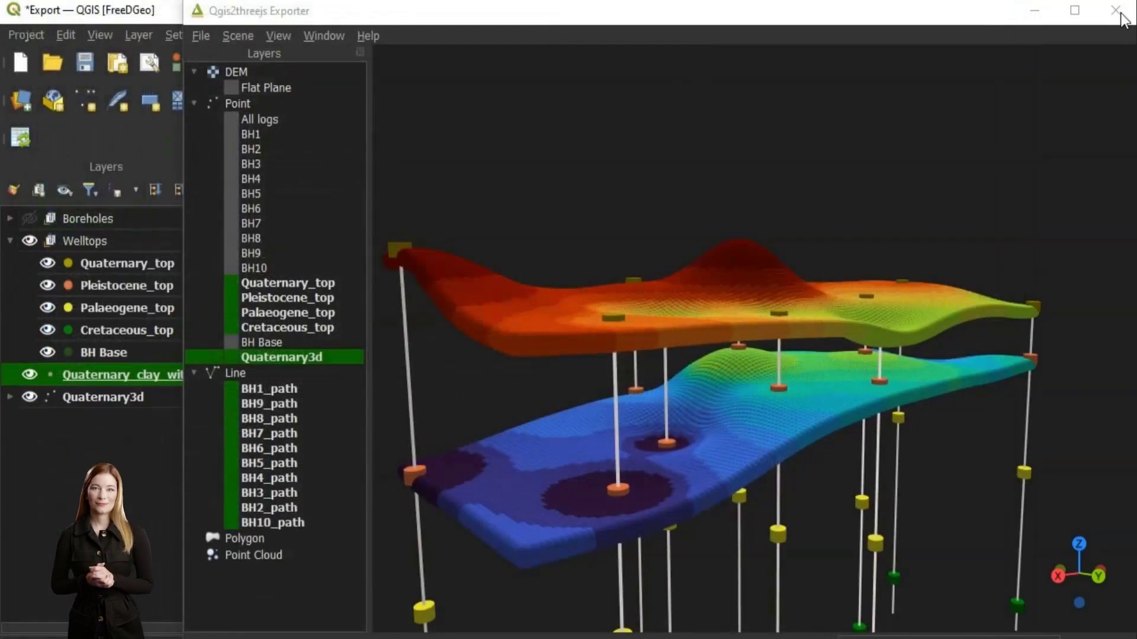
# - Style the clay layer as Graduated on Strength with the Turbo ramp and 24 classes
pyautogui.doubleClick(107, 375)
pyautogui.click(481, 55)
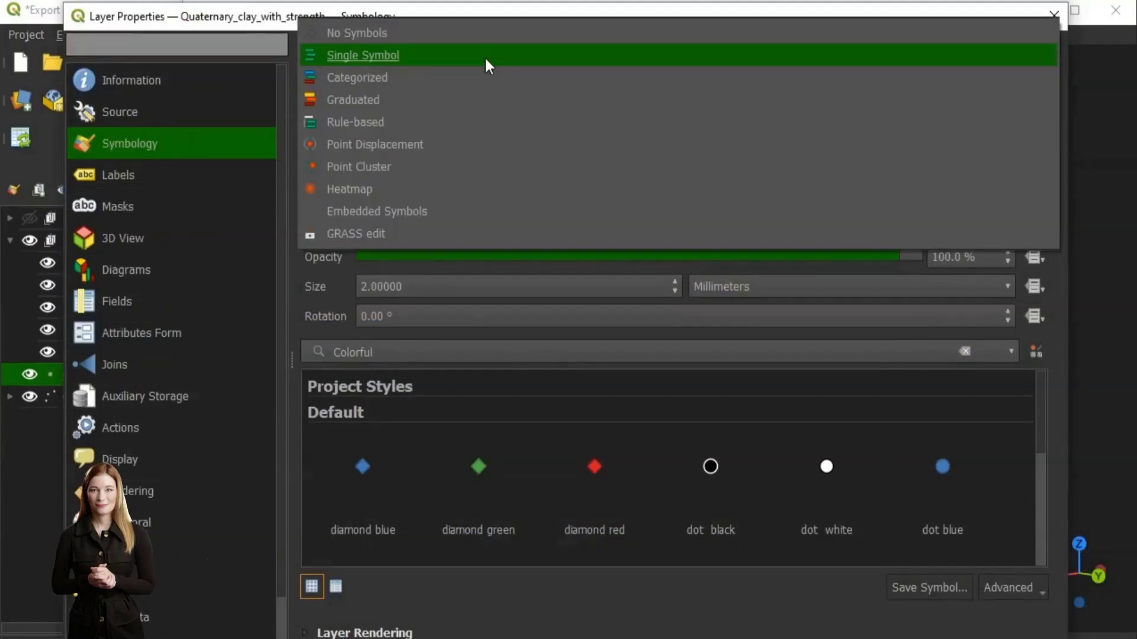
pyautogui.click(480, 100)
pyautogui.click(1025, 81)
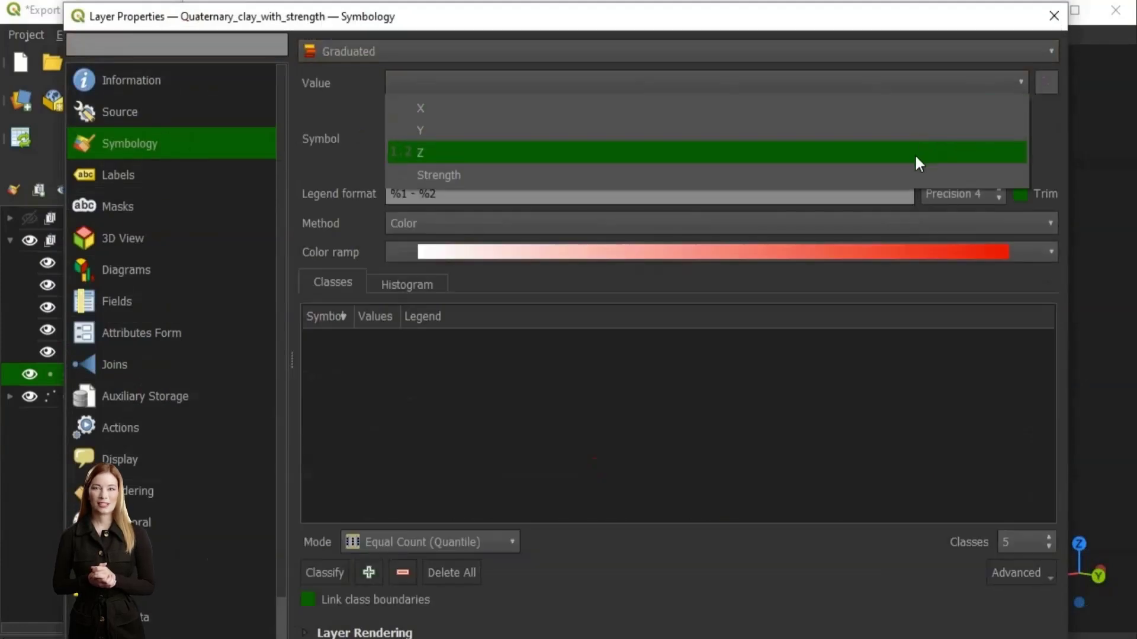
pyautogui.click(915, 170)
pyautogui.click(1049, 250)
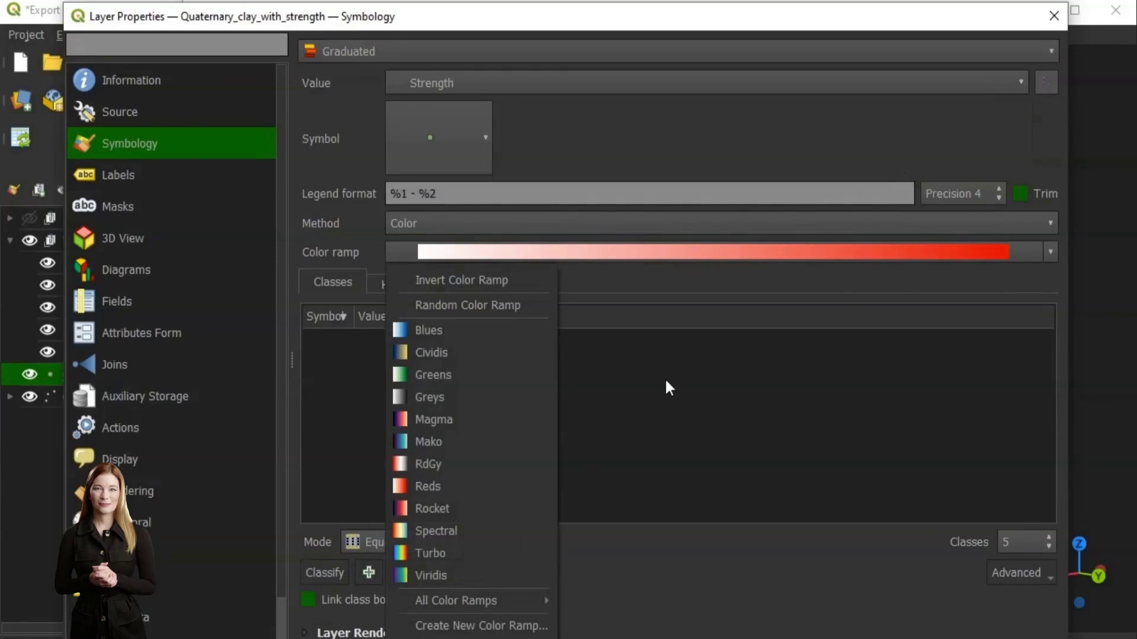
pyautogui.click(443, 553)
pyautogui.doubleClick(1036, 532)
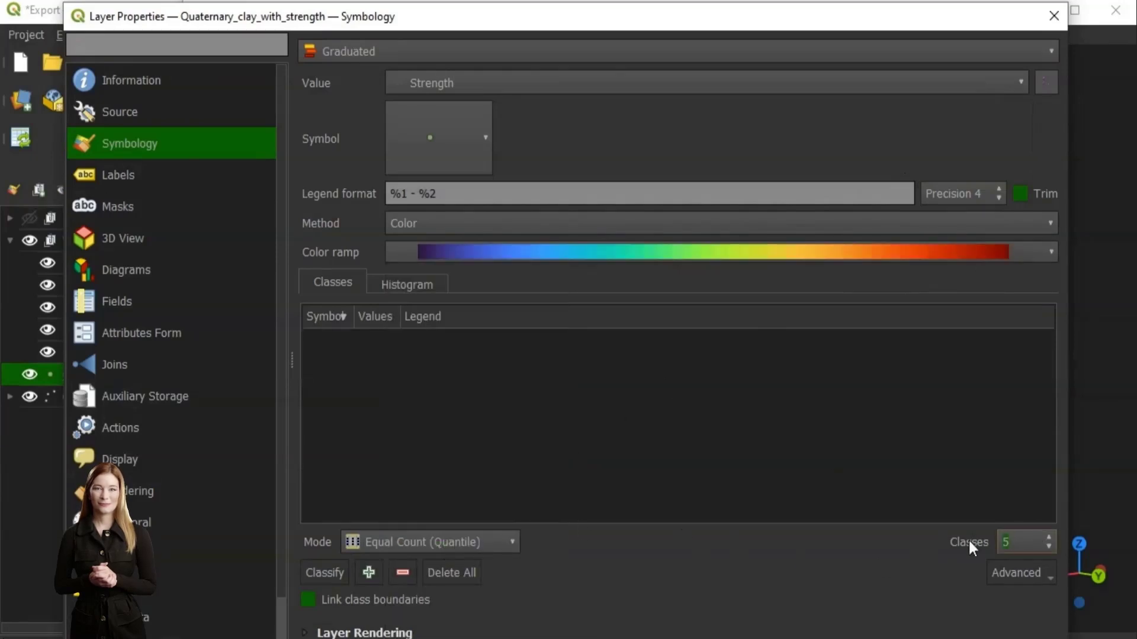
pyautogui.write('24')
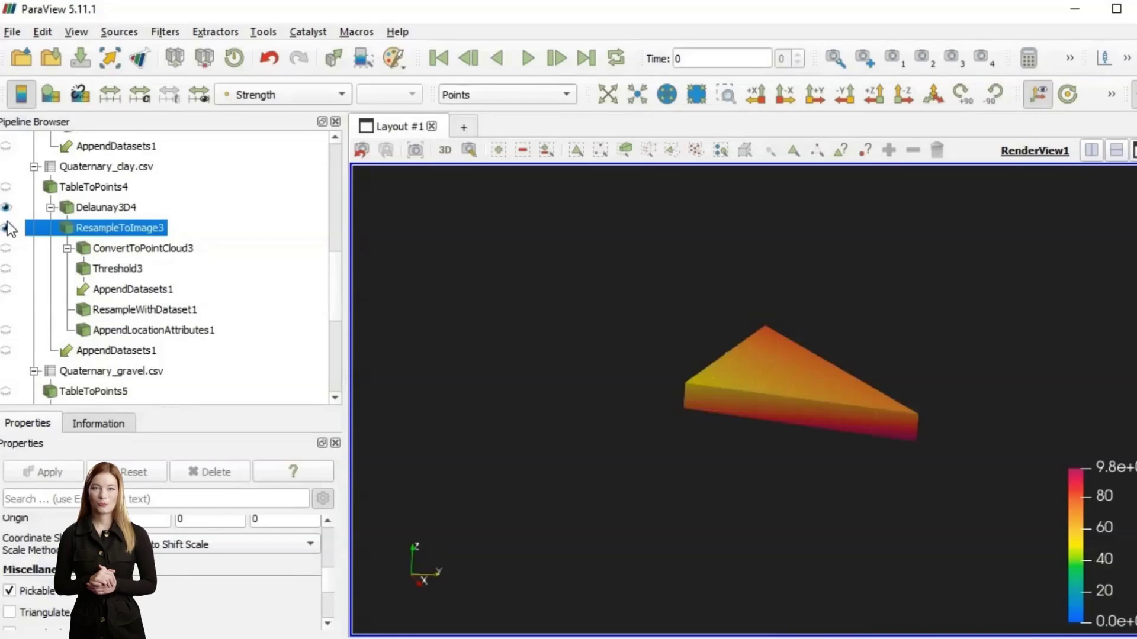
# - Hide Delaunay3D4, rotate to a flatter side view, and show the AppendLocationAttributes1 points
pyautogui.click(6, 208)
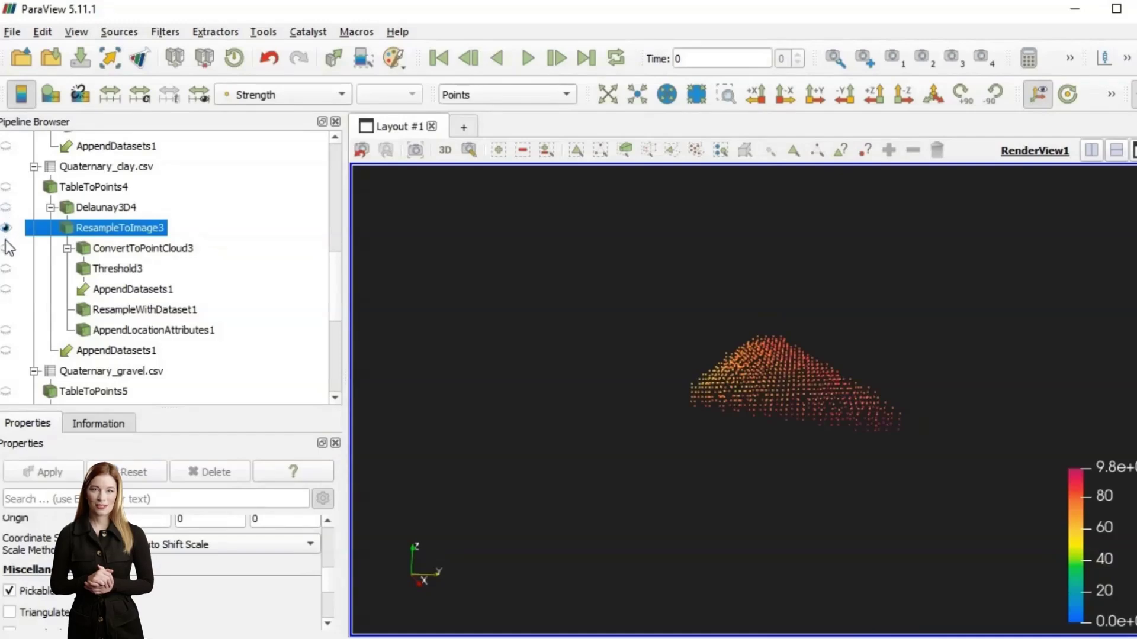
pyautogui.moveTo(807, 408); pyautogui.dragTo(13, 342)
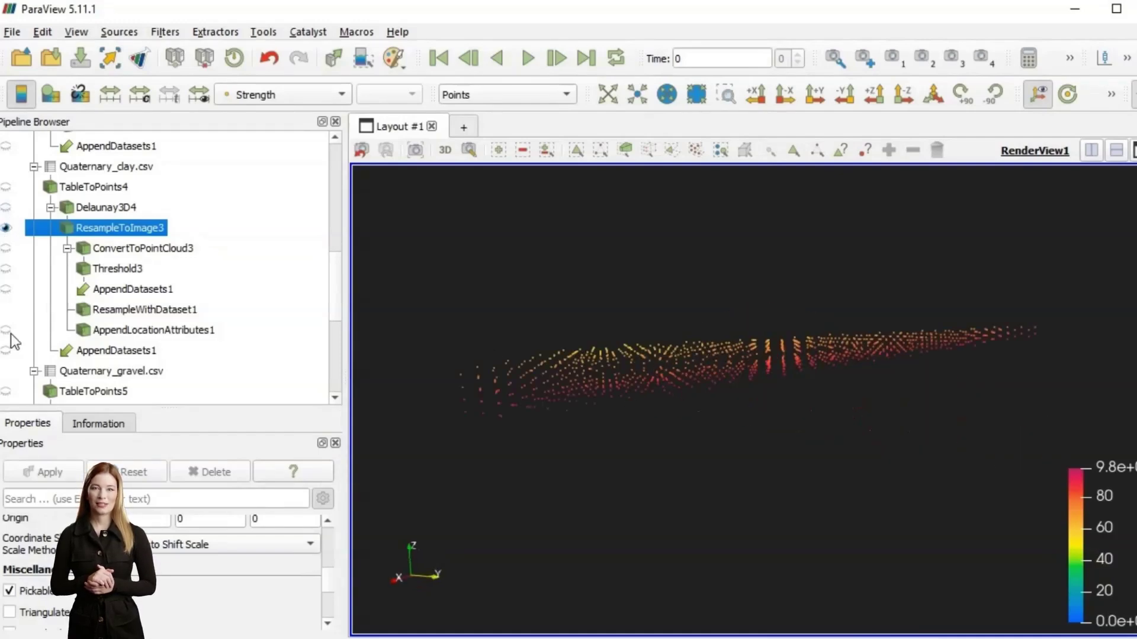
pyautogui.click(6, 330)
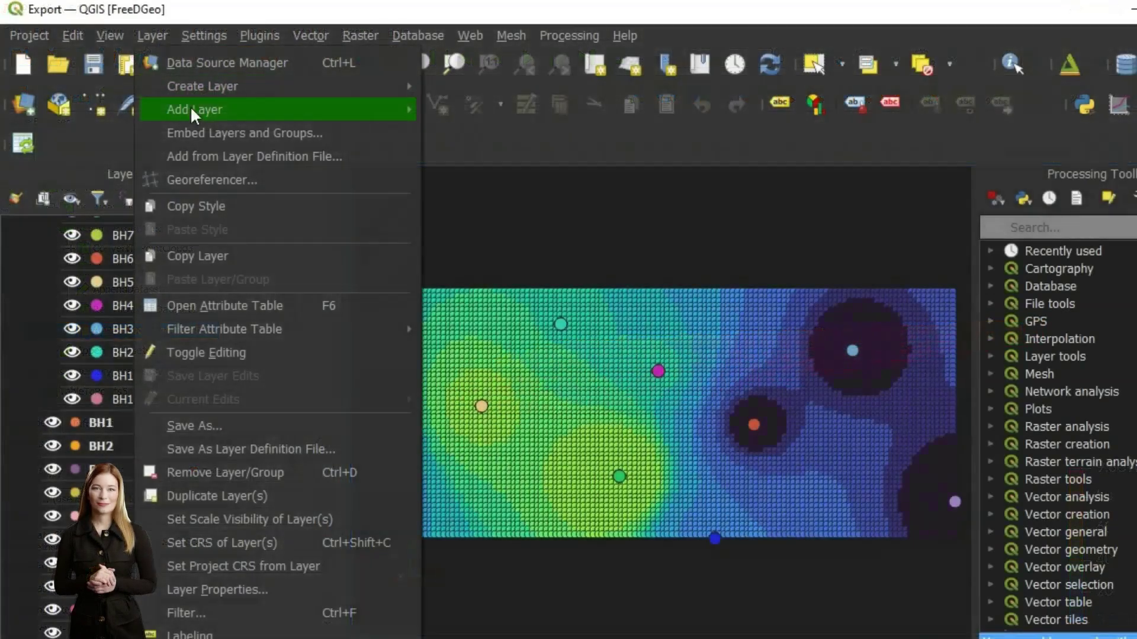
# - Re-add Quaternary_clay_with_strength.csv with Z as elevation and set 7 Strength classes
pyautogui.moveTo(190, 105)
pyautogui.click(521, 179)
pyautogui.click(1098, 56)
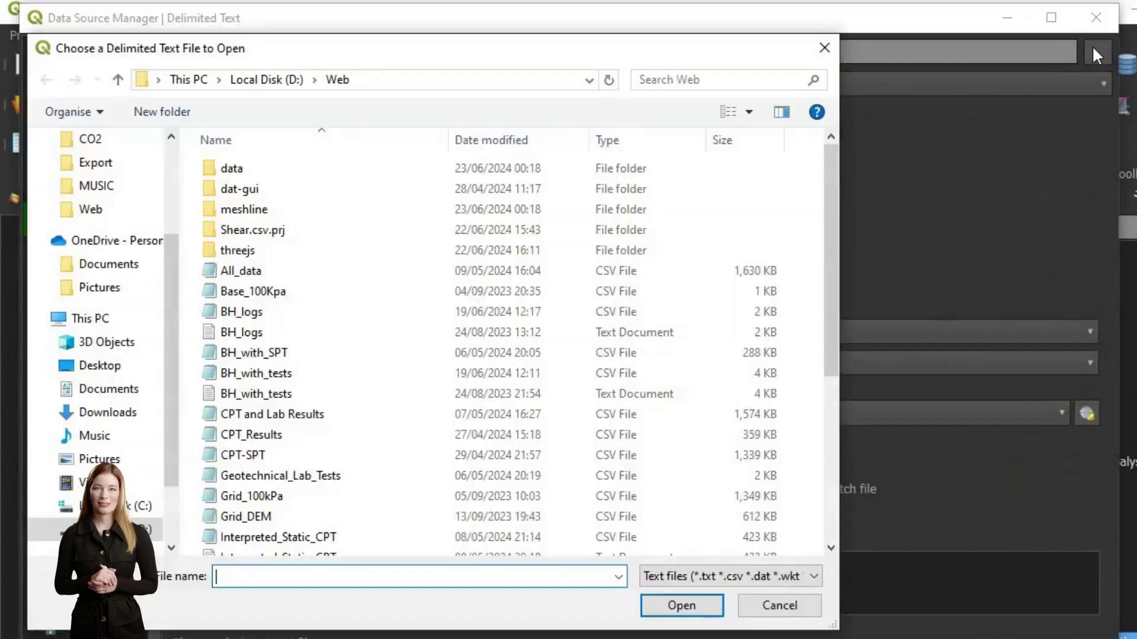
pyautogui.scroll(-5, 293, 228)
pyautogui.doubleClick(302, 382)
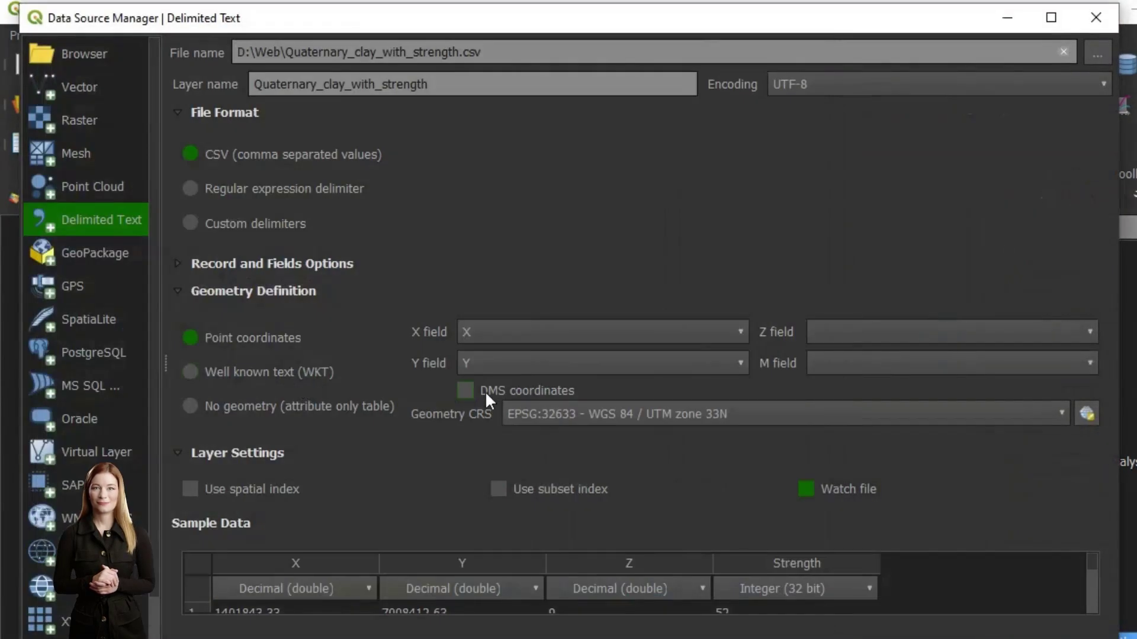
pyautogui.click(827, 342)
pyautogui.click(841, 406)
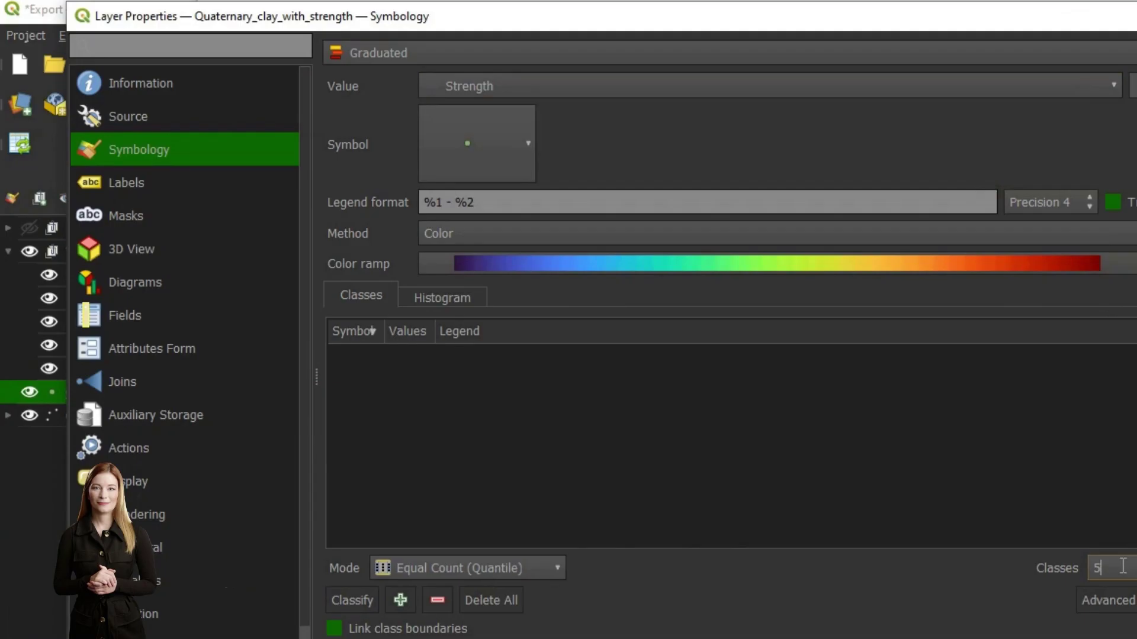
pyautogui.write('7')
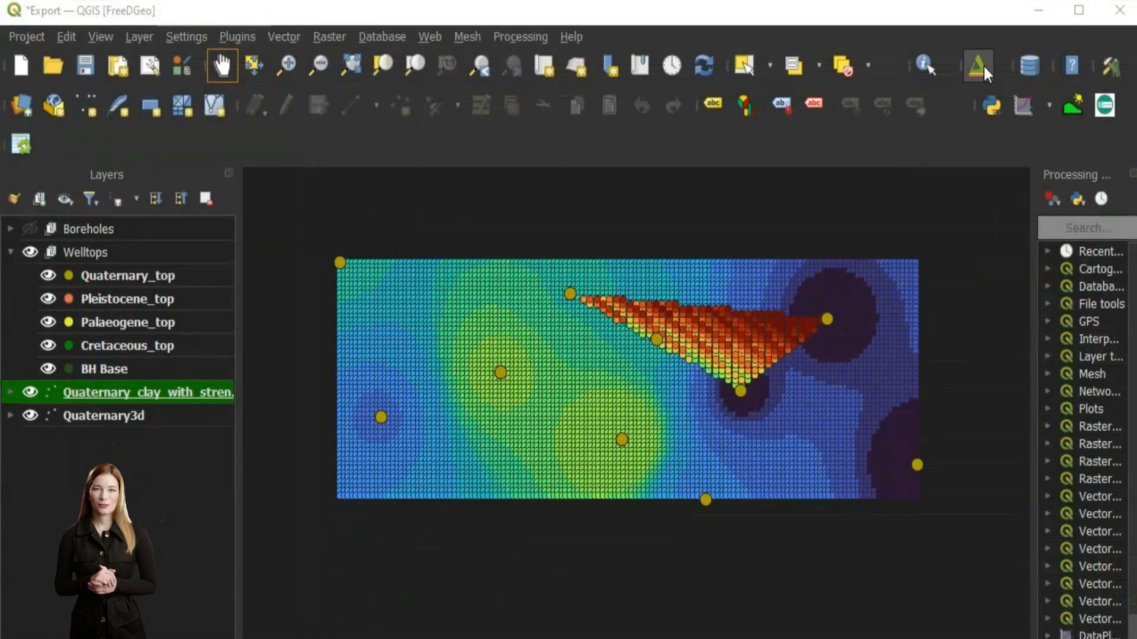
# - Set the clay strength layer's export altitude to the Z field and confirm
pyautogui.click(978, 66)
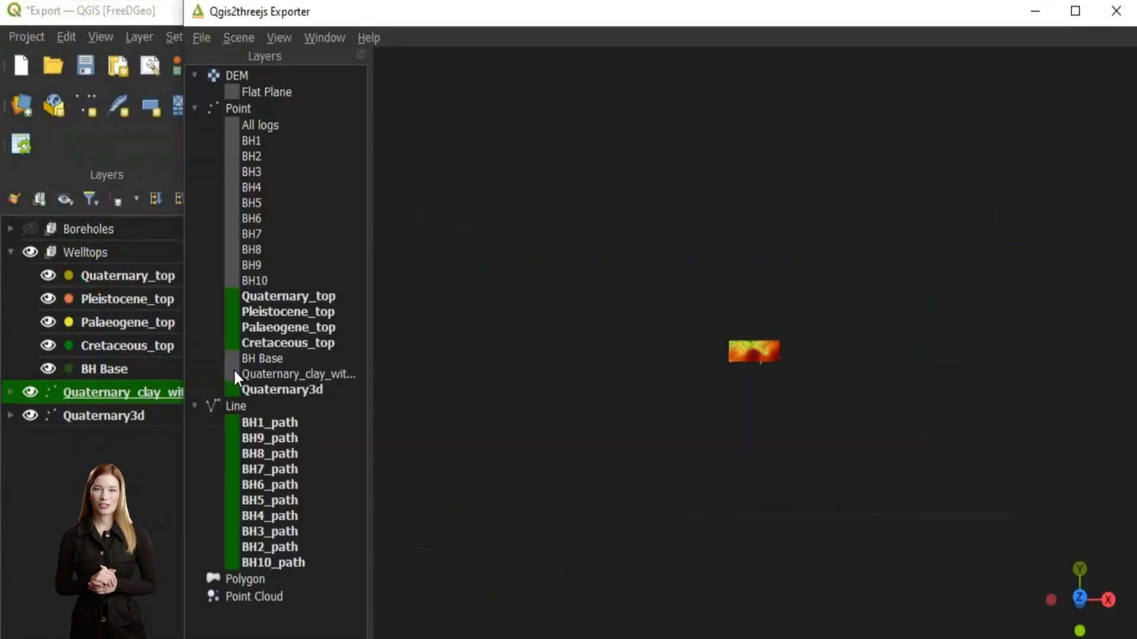
pyautogui.doubleClick(244, 371)
pyautogui.click(687, 254)
pyautogui.click(519, 322)
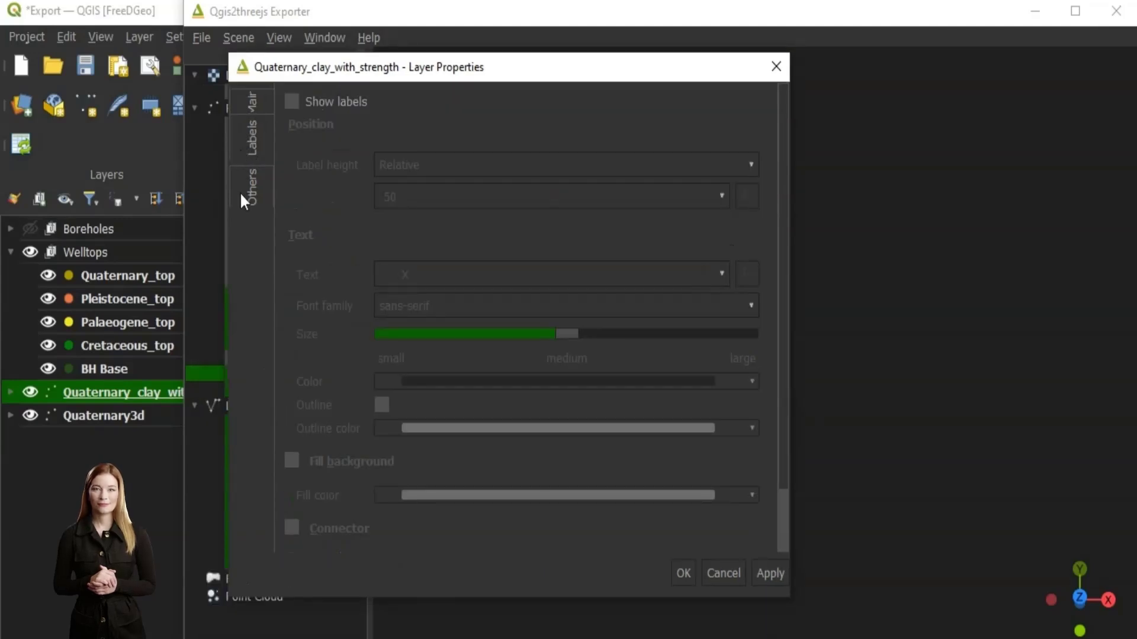
pyautogui.click(240, 192)
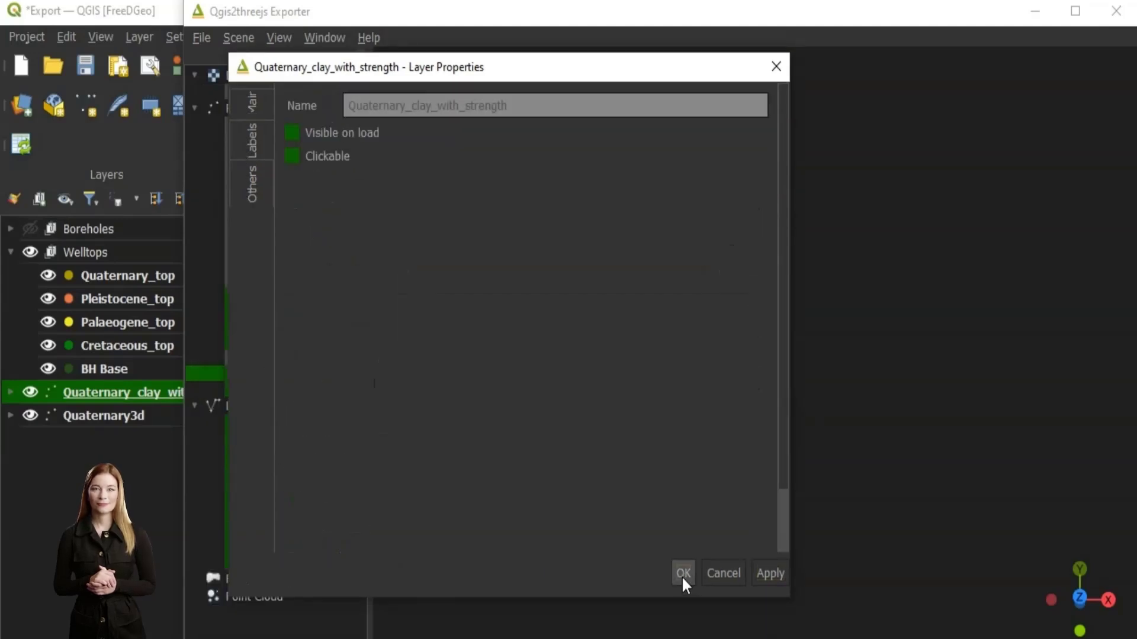
pyautogui.click(682, 573)
# - Hide Quaternary3d and zoom in on the strength-coloured clay spheres among the boreholes
pyautogui.moveTo(732, 192); pyautogui.dragTo(720, 127)
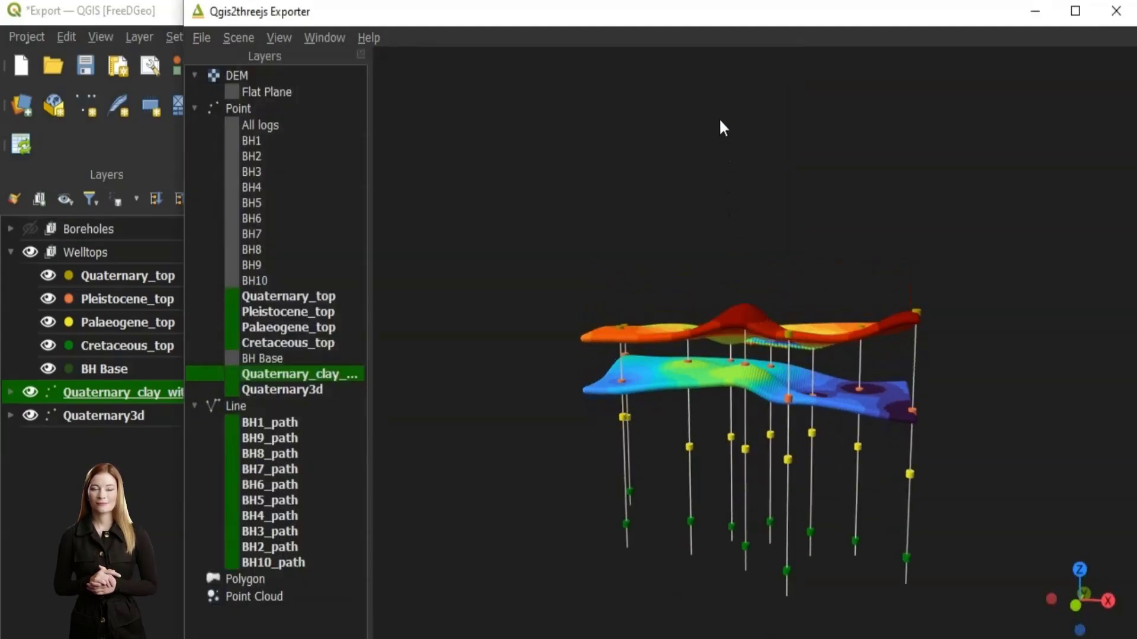
pyautogui.moveTo(845, 357); pyautogui.dragTo(818, 321)
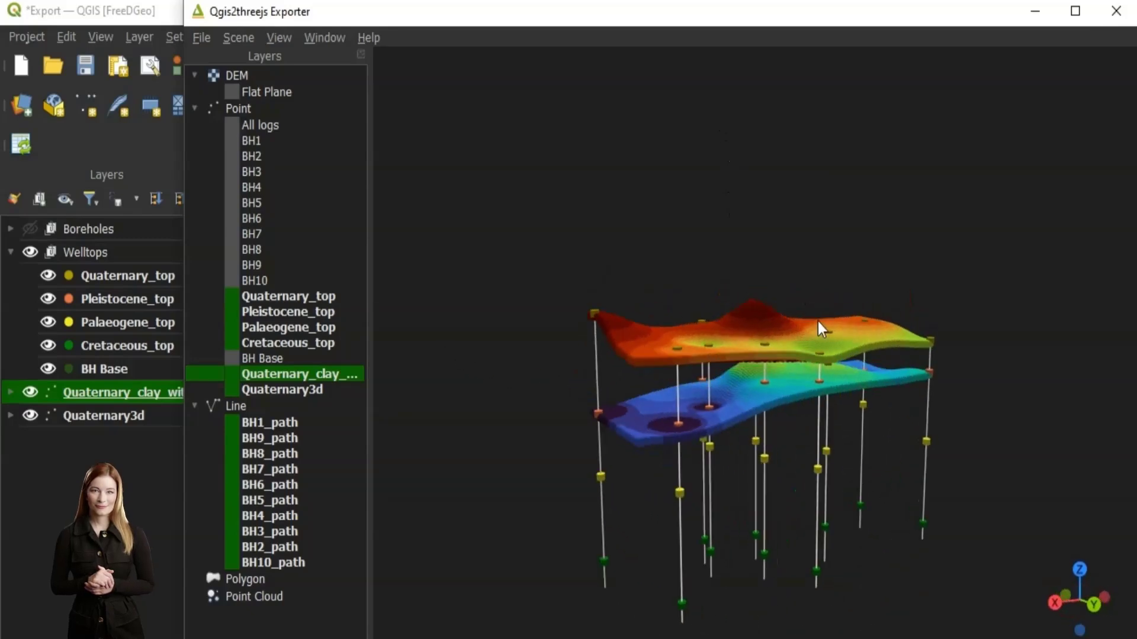
pyautogui.click(230, 389)
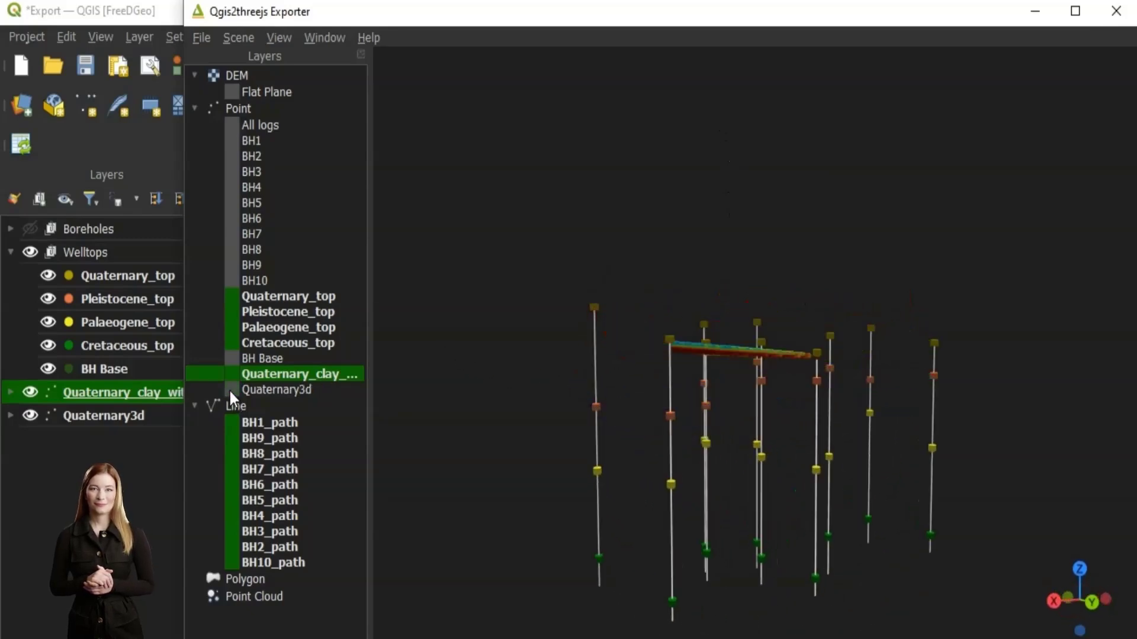
pyautogui.scroll(5, 770, 328)
pyautogui.moveTo(835, 372); pyautogui.dragTo(685, 414)
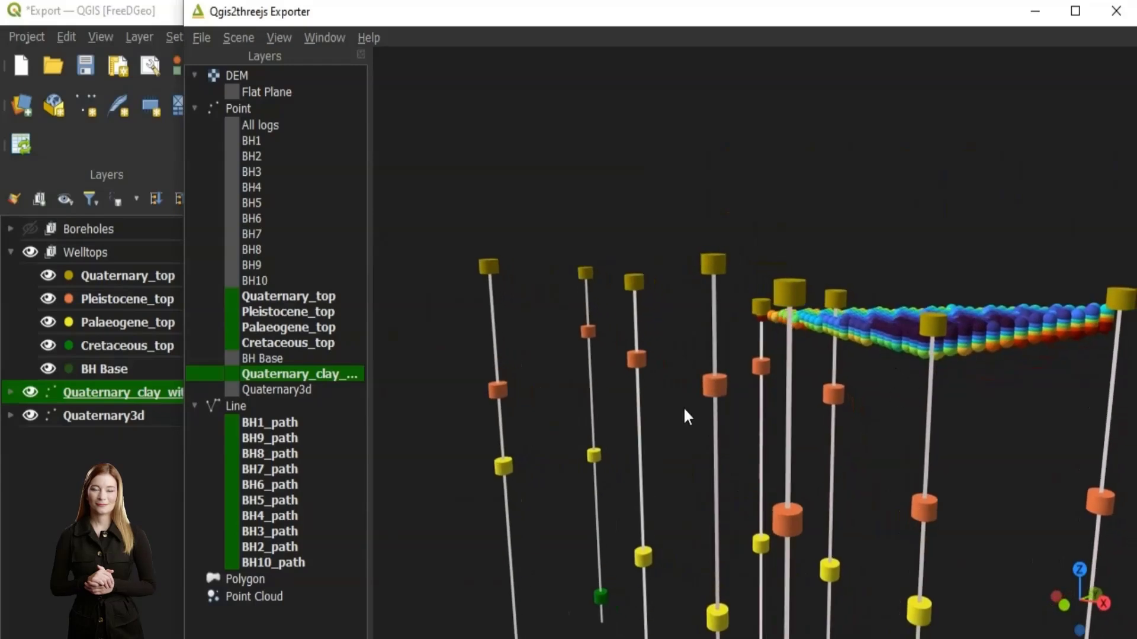
pyautogui.click(11, 392)
pyautogui.scroll(-5, 36, 408)
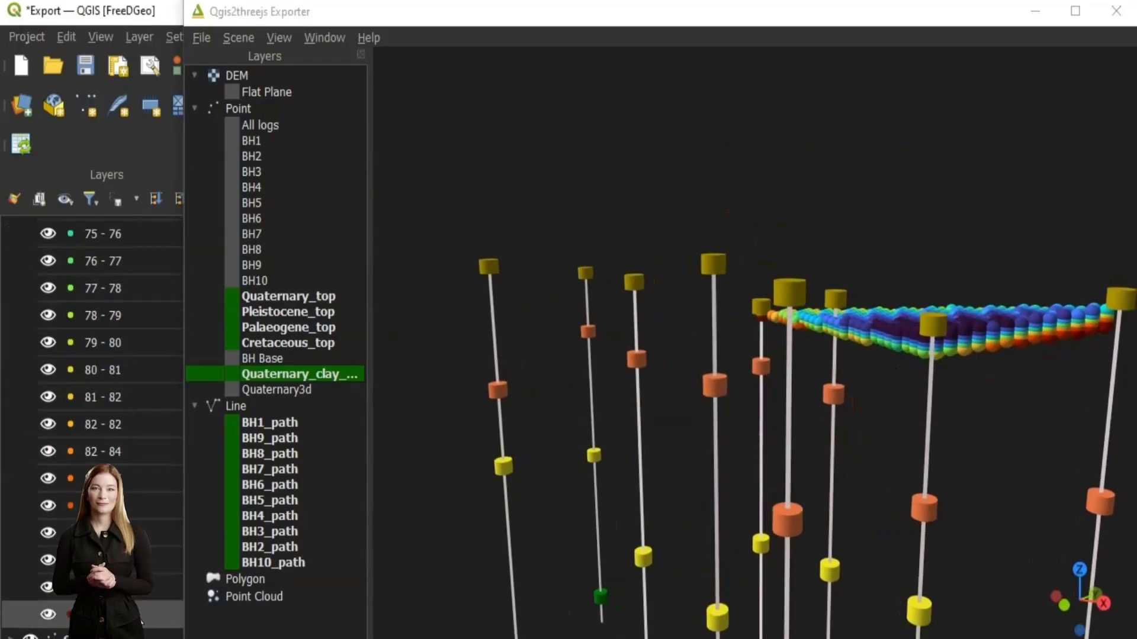
pyautogui.moveTo(947, 444); pyautogui.dragTo(863, 385)
# - Show Quaternary3d again and export the scene to the web as Simple_model.html
pyautogui.click(232, 389)
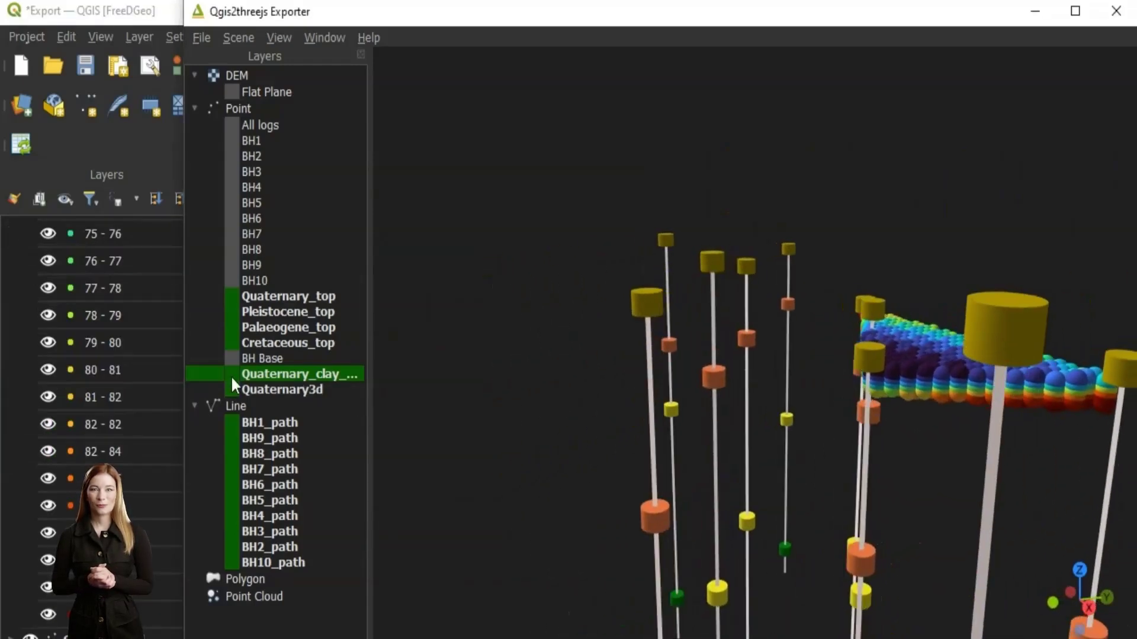
pyautogui.click(201, 37)
pyautogui.click(221, 66)
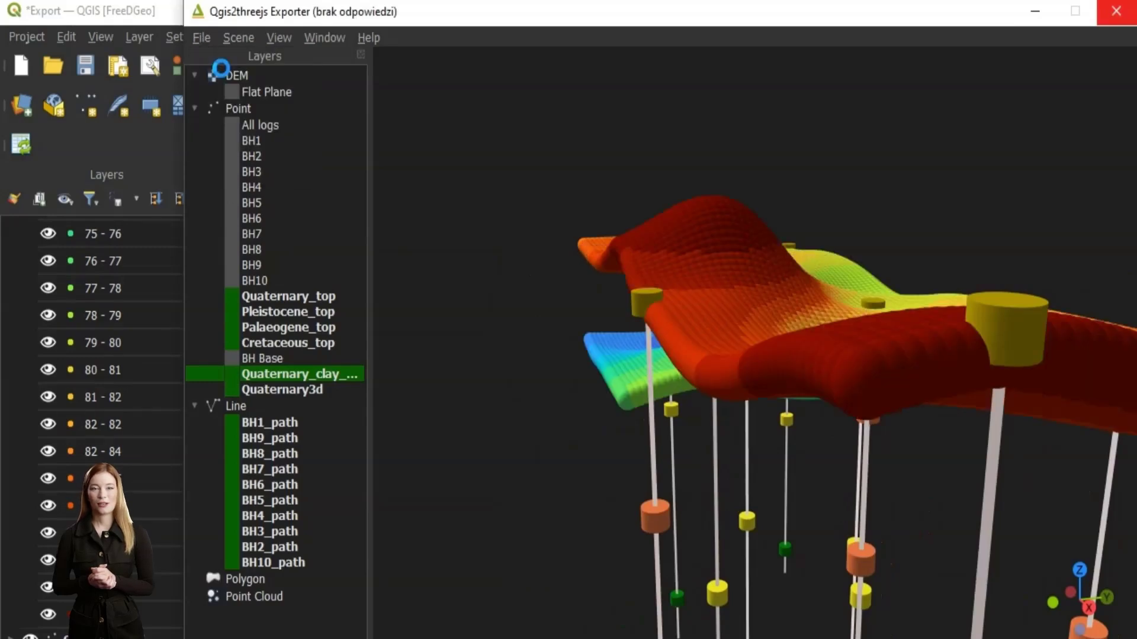
pyautogui.moveTo(606, 234); pyautogui.dragTo(486, 226)
pyautogui.write('Simple_model')
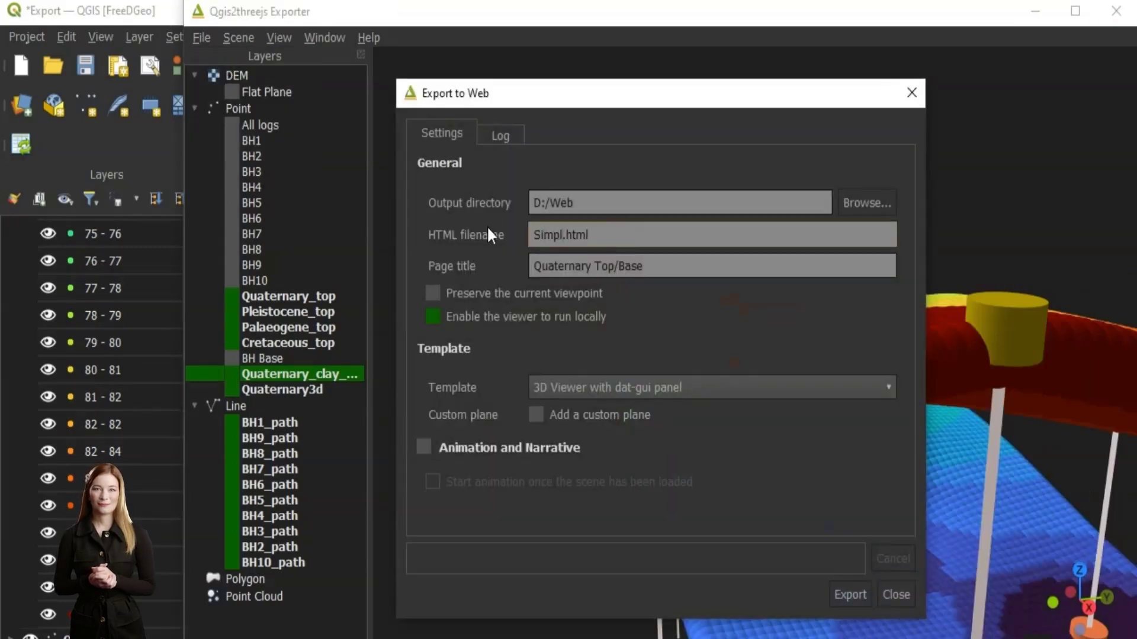
pyautogui.click(849, 603)
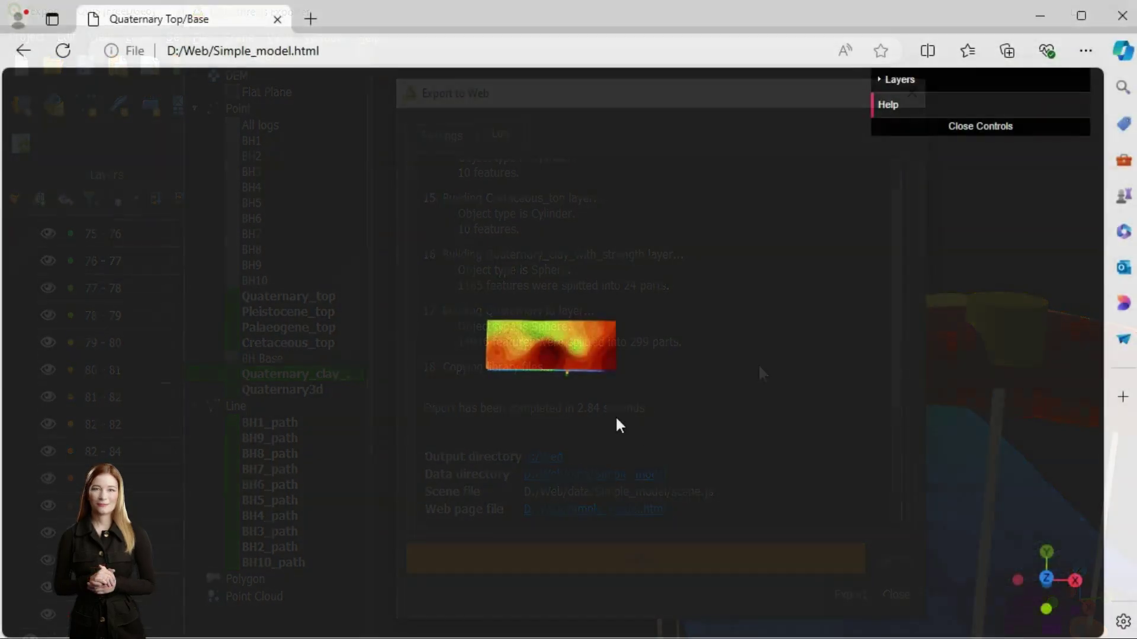
# - Tilt to a side view and set Quaternary3d opacity to 0.1 and the clay spheres to 0.8
pyautogui.moveTo(607, 428); pyautogui.dragTo(213, 113)
pyautogui.click(880, 80)
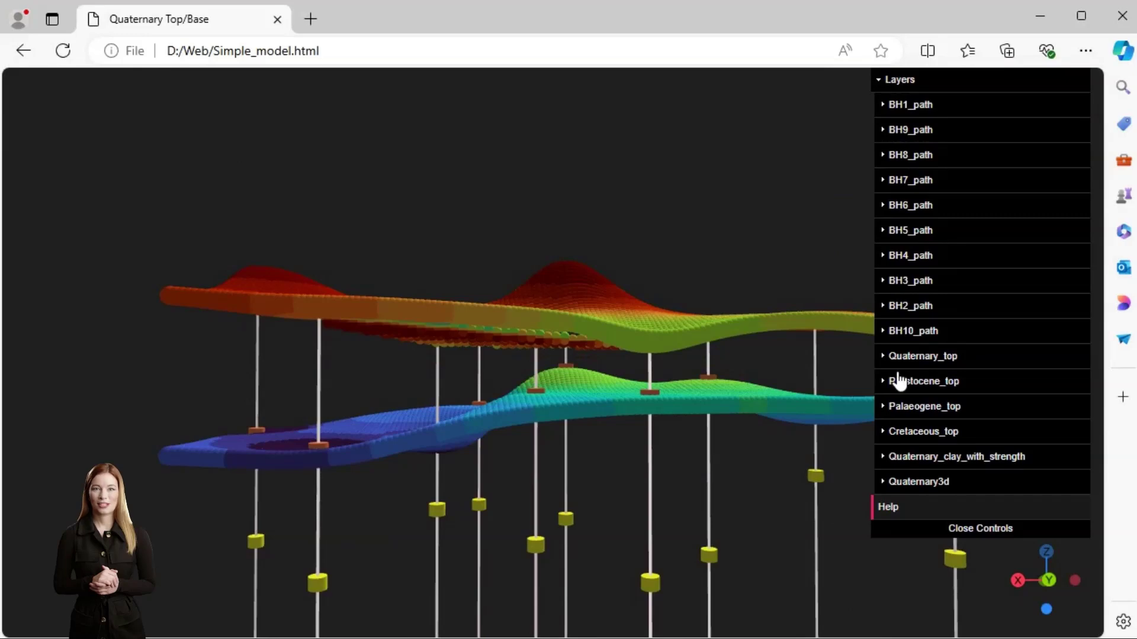
pyautogui.click(885, 483)
pyautogui.moveTo(1040, 531); pyautogui.dragTo(965, 538)
pyautogui.moveTo(695, 439); pyautogui.dragTo(466, 460)
pyautogui.click(883, 465)
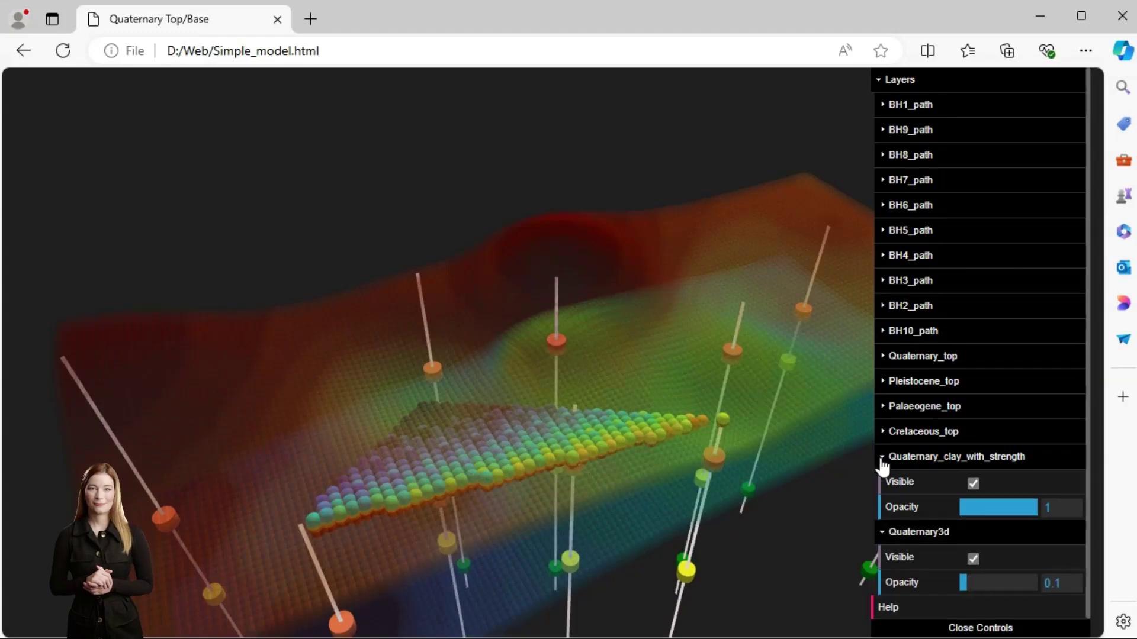
pyautogui.moveTo(1039, 508); pyautogui.dragTo(989, 512)
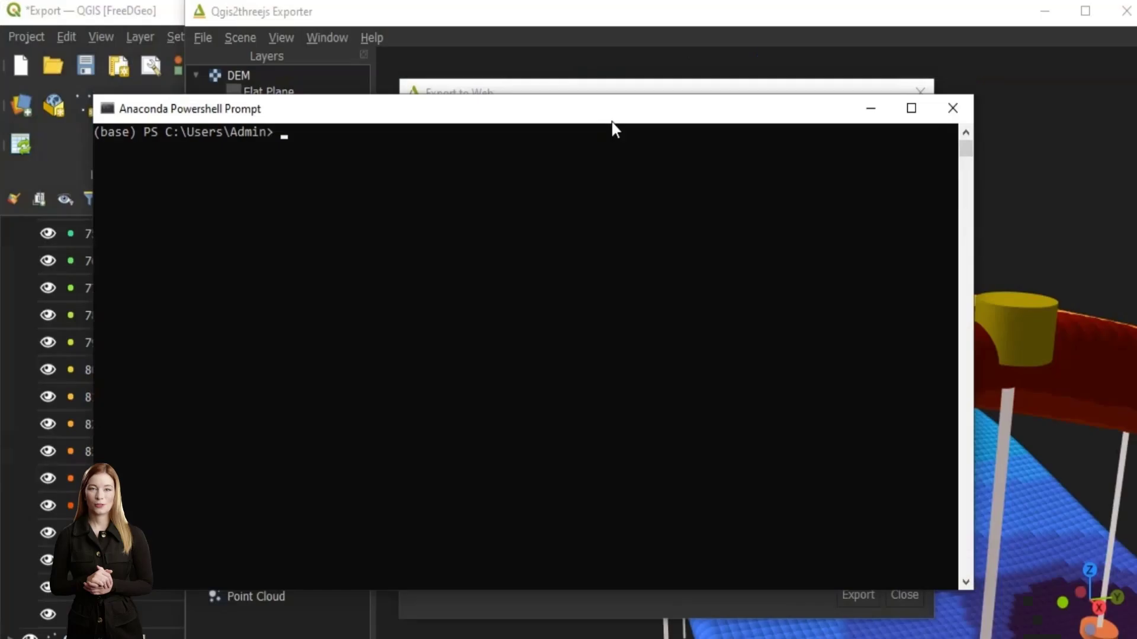
# - Change to D:\Web and start python -m http.server 8000
pyautogui.write('cd')
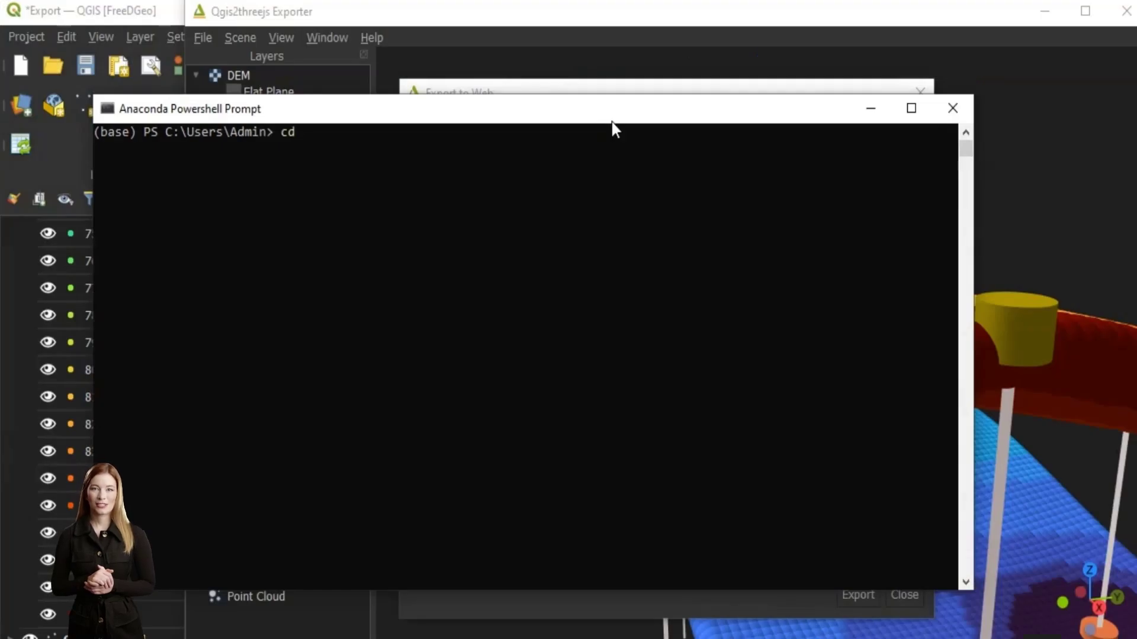
pyautogui.write(' D:')
pyautogui.press('Return')
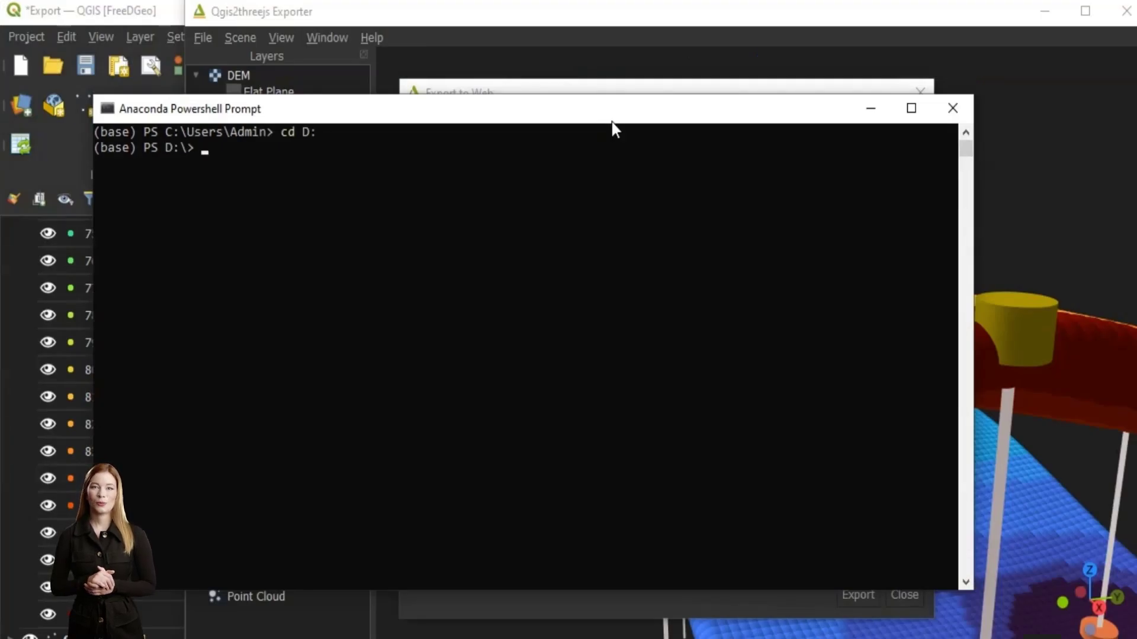
pyautogui.write('cd')
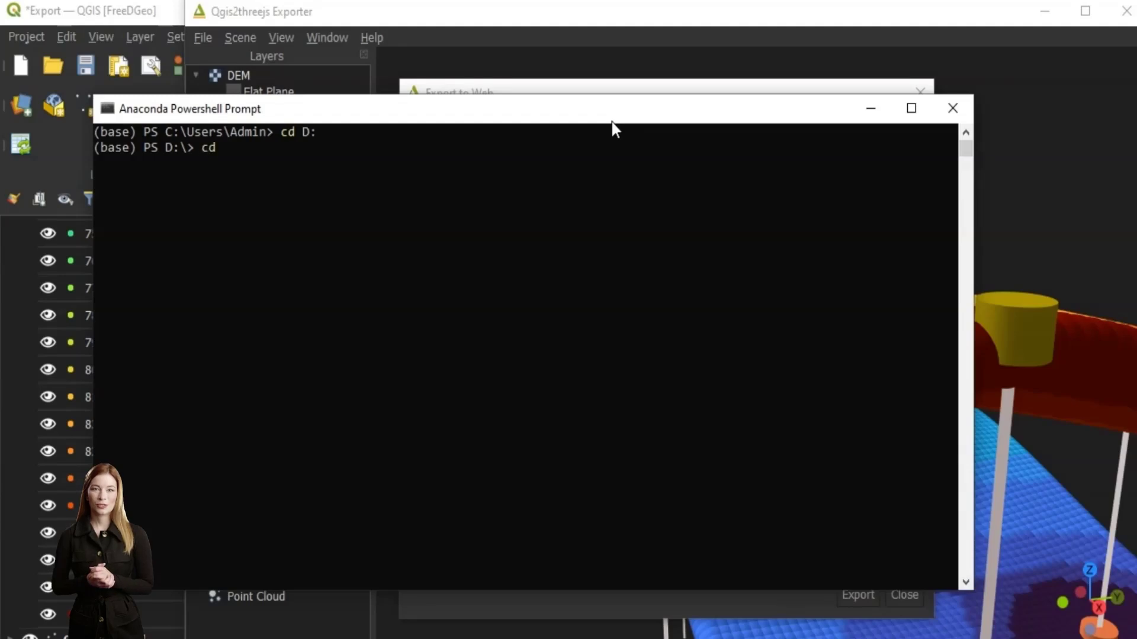
pyautogui.write(' .')
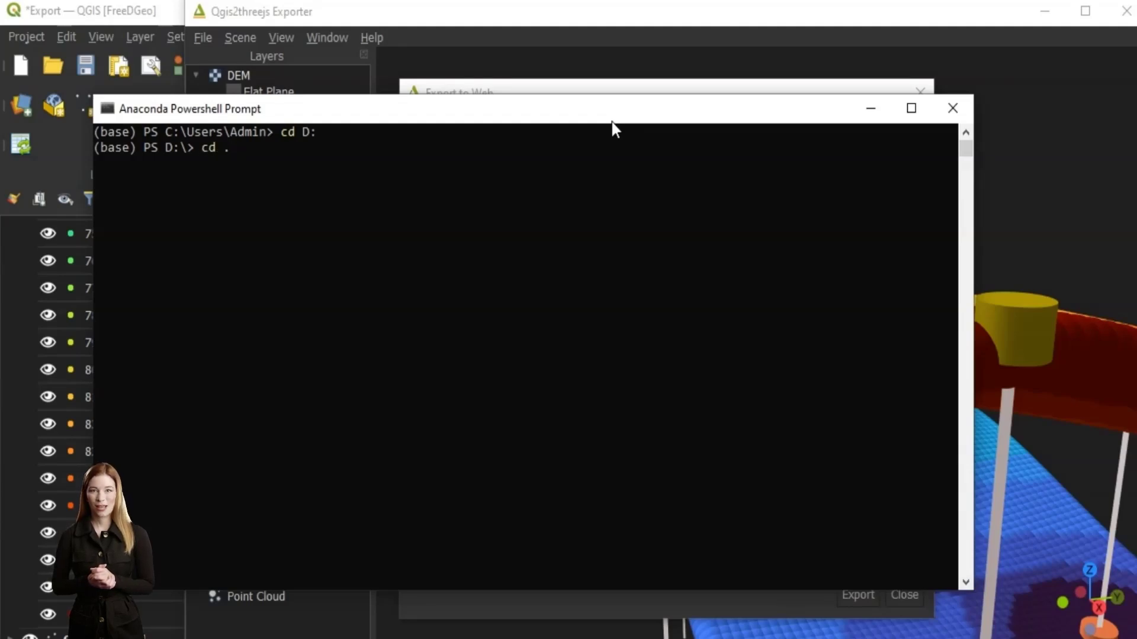
pyautogui.write('\\Web')
pyautogui.press('Return')
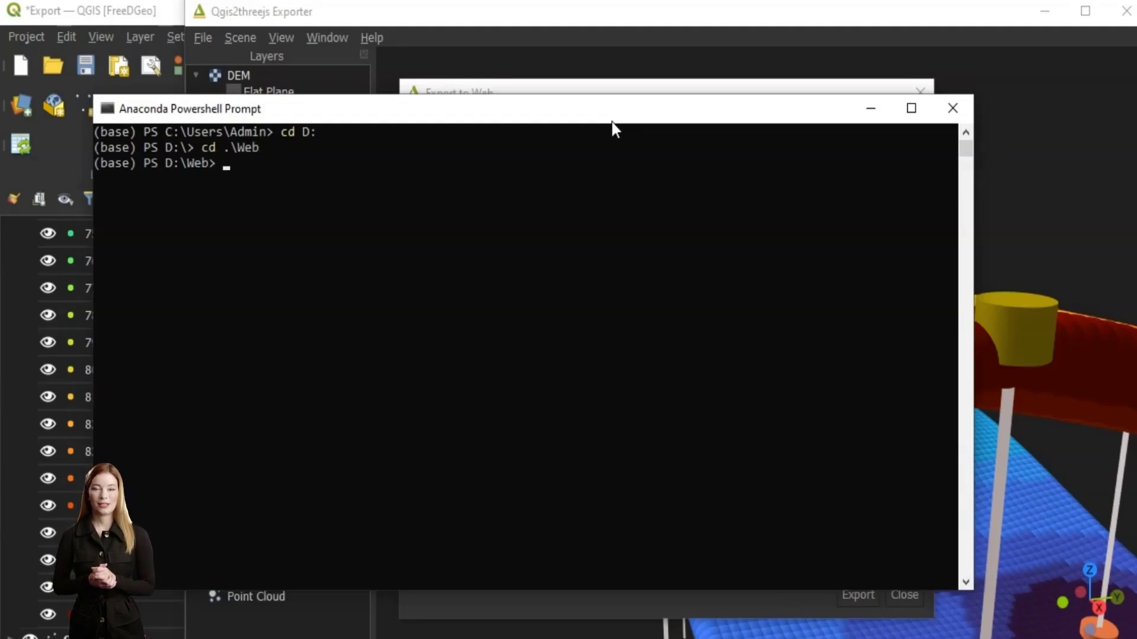
pyautogui.write('python -m http.server 8000')
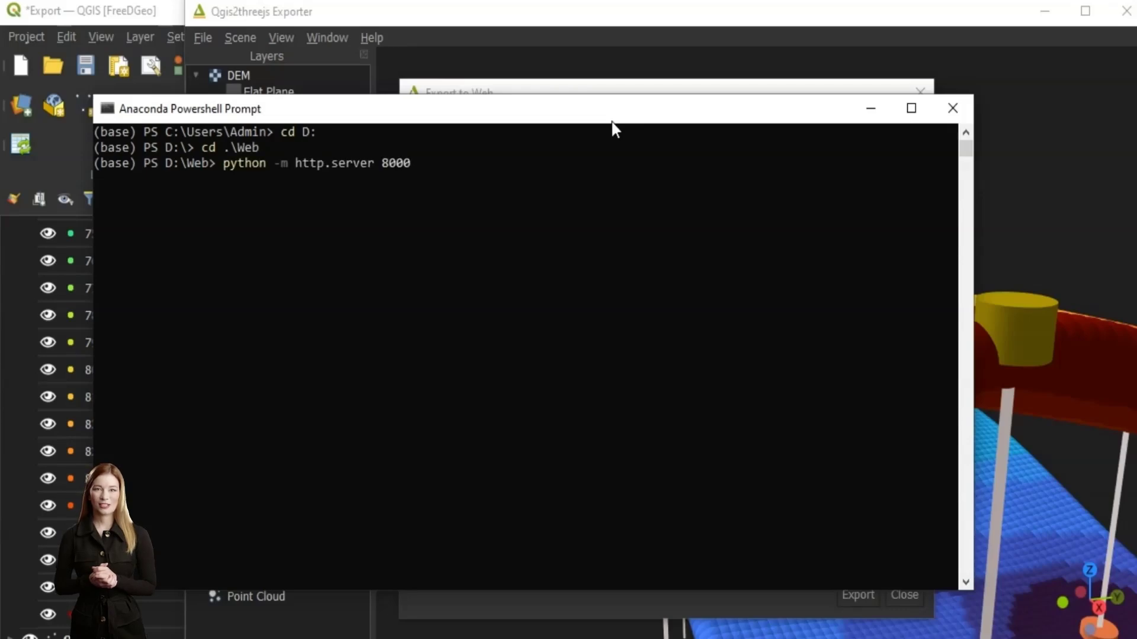
pyautogui.press('Return')
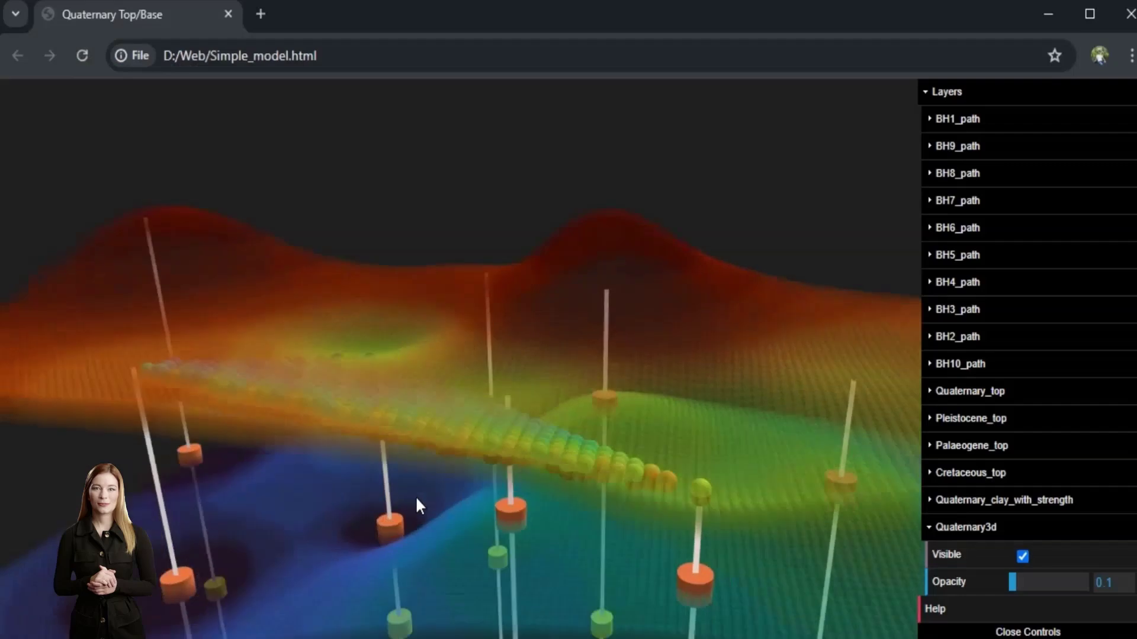
# - Tilt Simple_model.html's model to look down on the clay spheres through the faded surfaces
pyautogui.moveTo(416, 505); pyautogui.dragTo(409, 586)
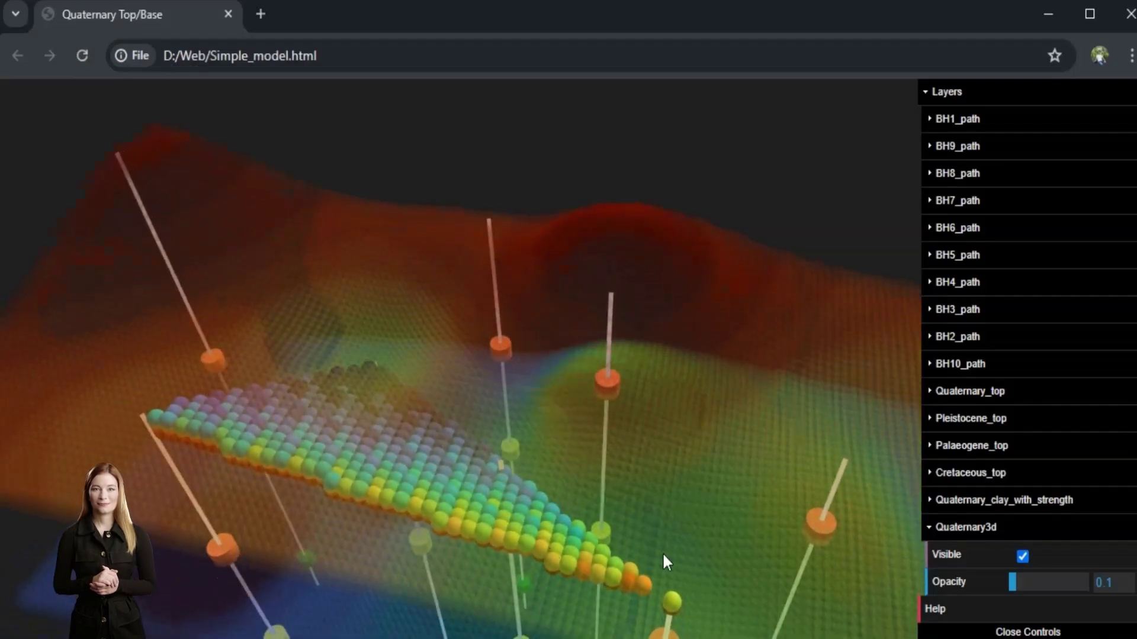